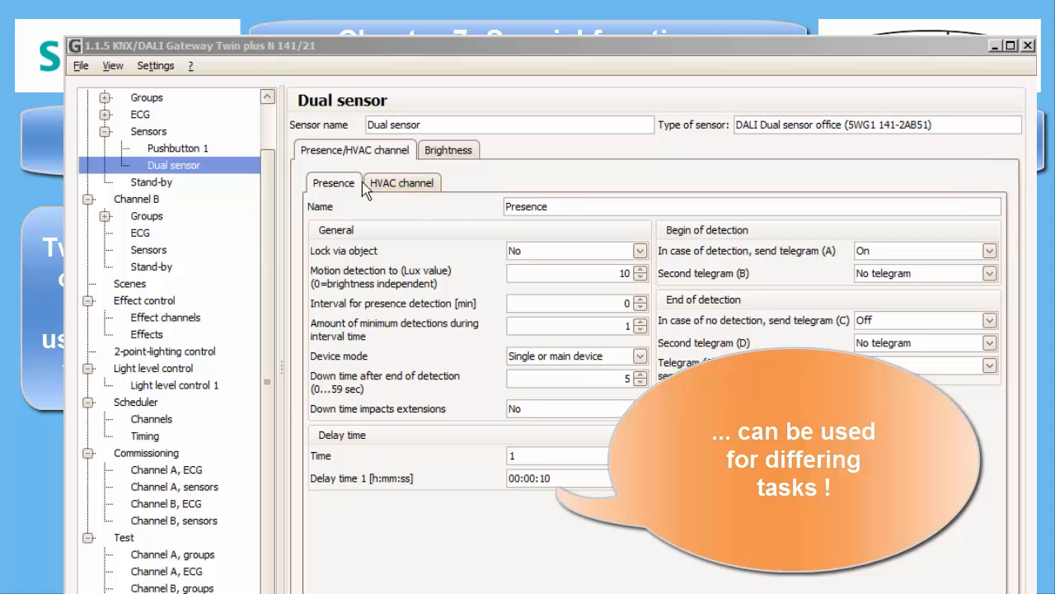
# Step: Compare the dual sensor's HVAC channel settings with its Presence settings
pyautogui.click(384, 186)
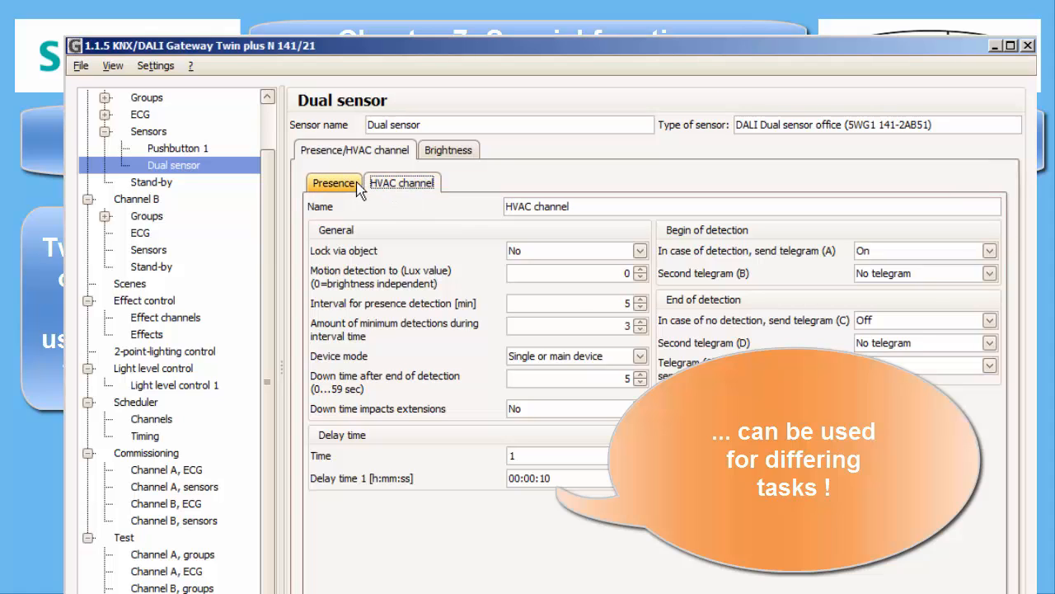
pyautogui.click(350, 183)
pyautogui.click(394, 188)
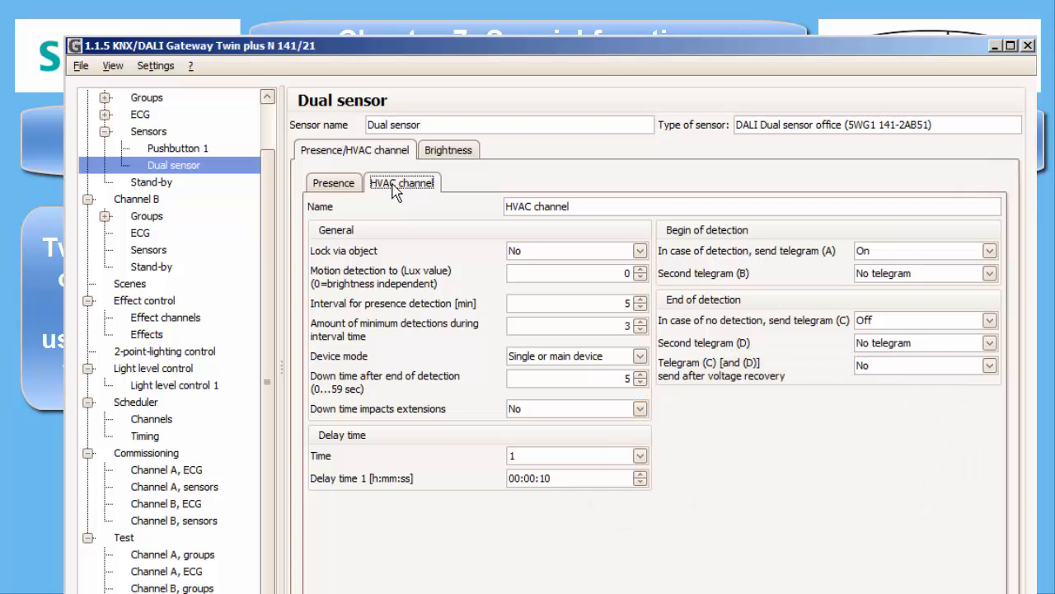
pyautogui.click(351, 187)
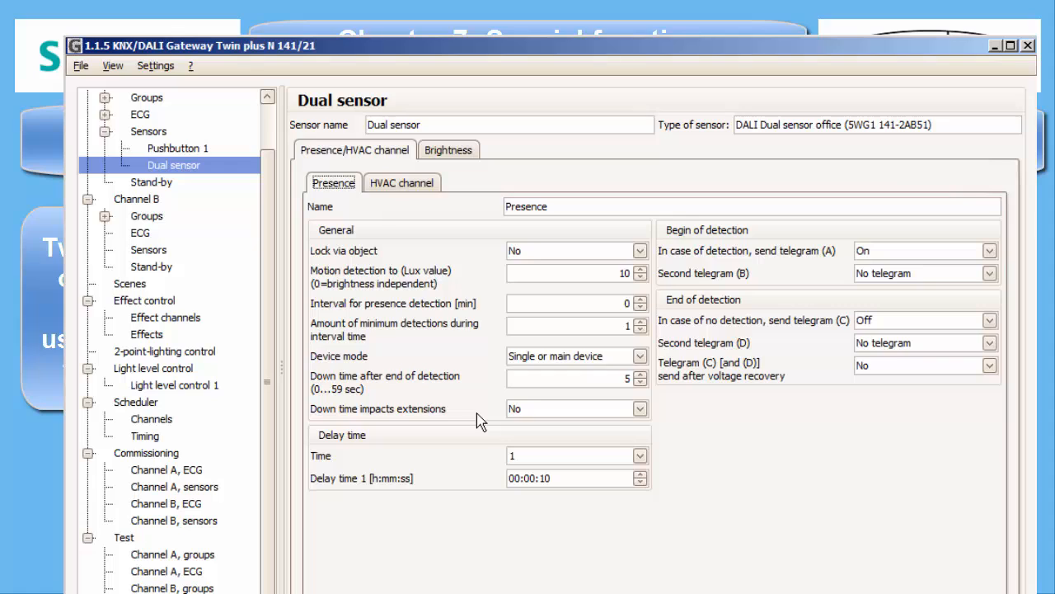
# Step: Try adjusting the Presence channel's amount of minimum detections during the interval time
pyautogui.click(640, 323)
pyautogui.click(641, 322)
pyautogui.click(641, 330)
pyautogui.click(640, 331)
pyautogui.click(641, 331)
# Step: Review the device modes available for the Presence channel, keeping Single or main device selected
pyautogui.click(607, 363)
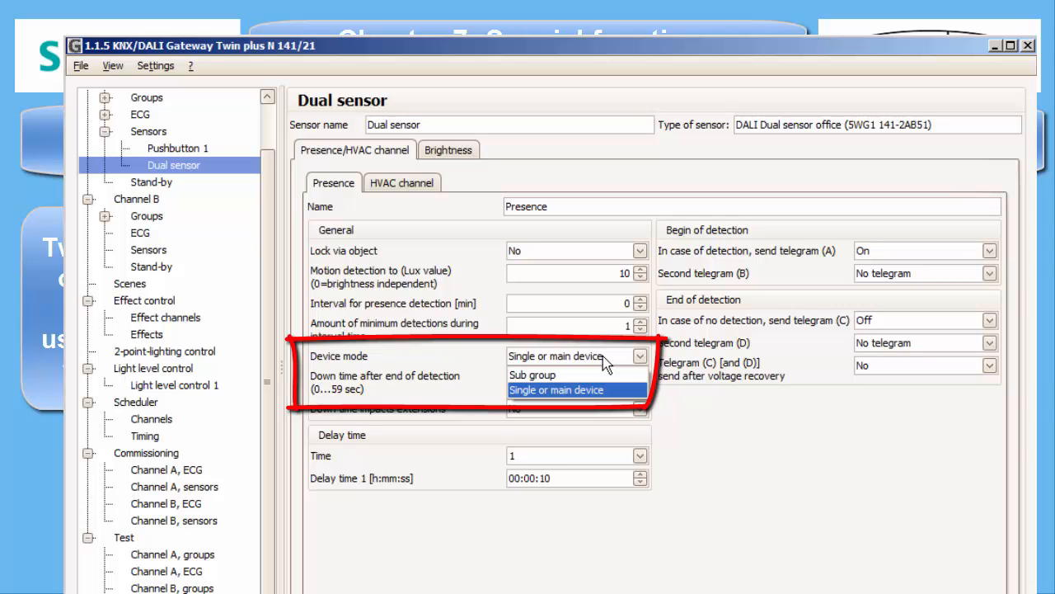
pyautogui.click(547, 390)
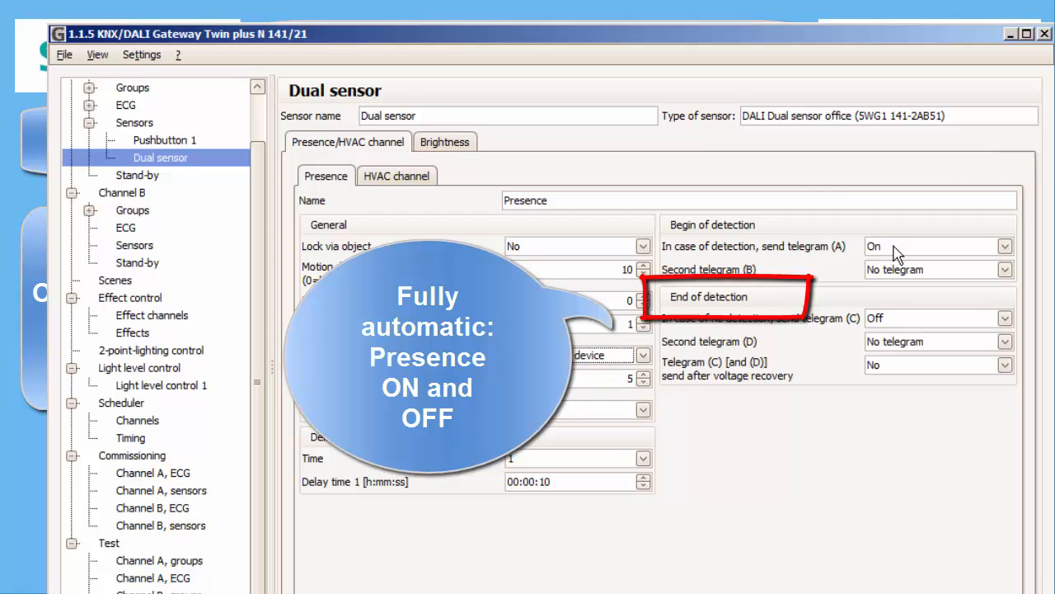
# Step: Examine the options for the begin-of-detection telegram (A) and the end-of-detection telegram (C)
pyautogui.click(889, 248)
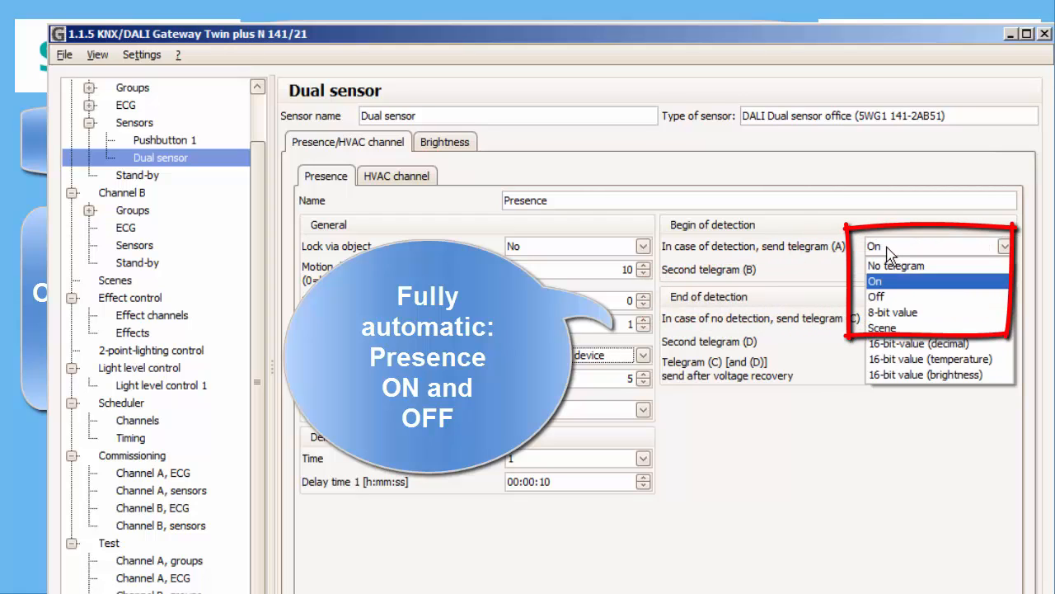
pyautogui.click(889, 249)
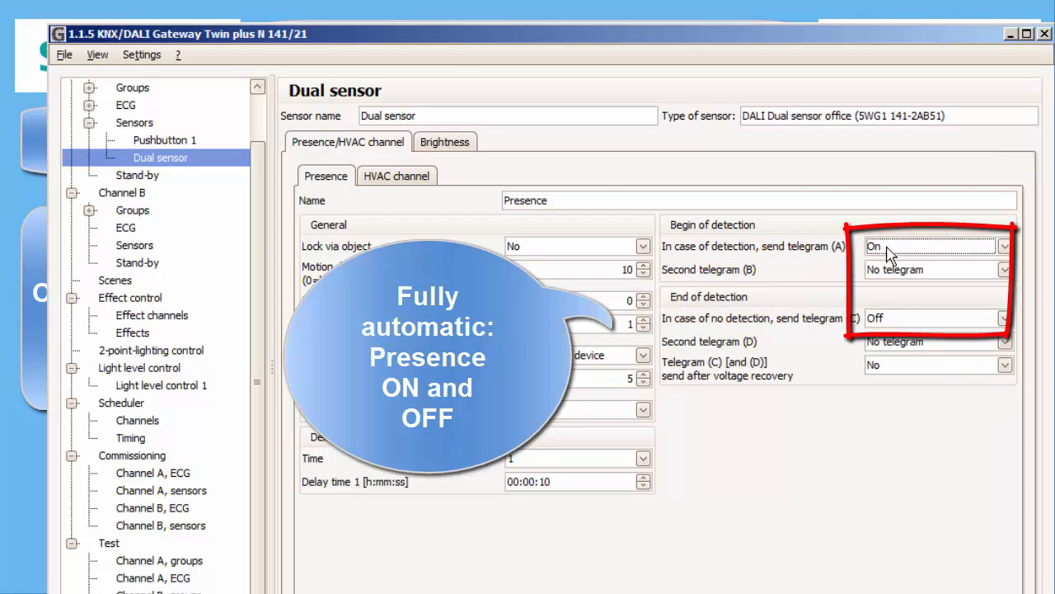
pyautogui.click(892, 320)
pyautogui.click(892, 322)
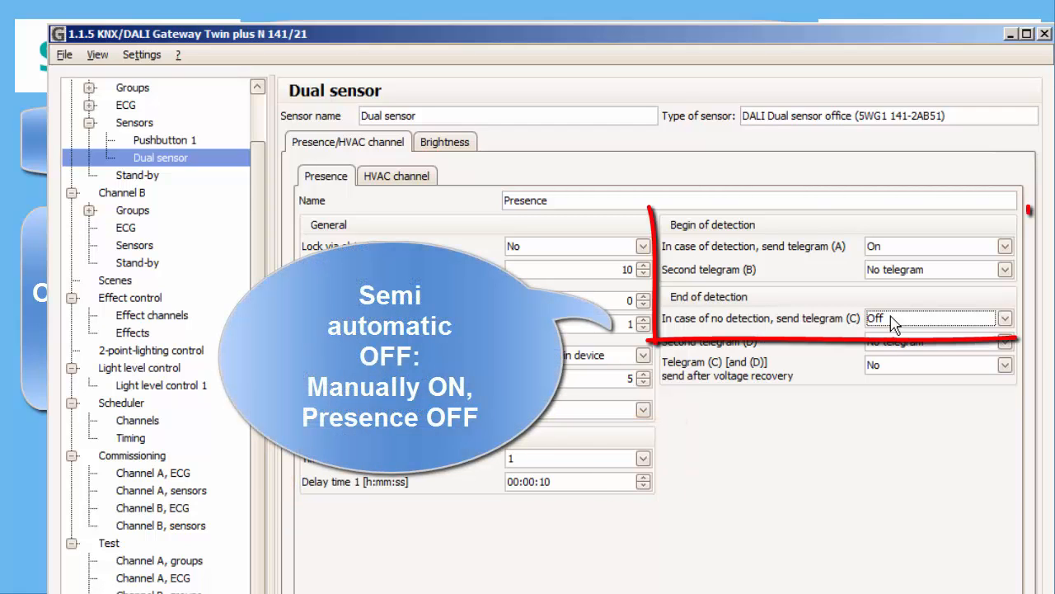
# Step: Set the begin-of-detection telegram (A) to No telegram, keeping only the off telegram for semi-automatic operation
pyautogui.click(900, 249)
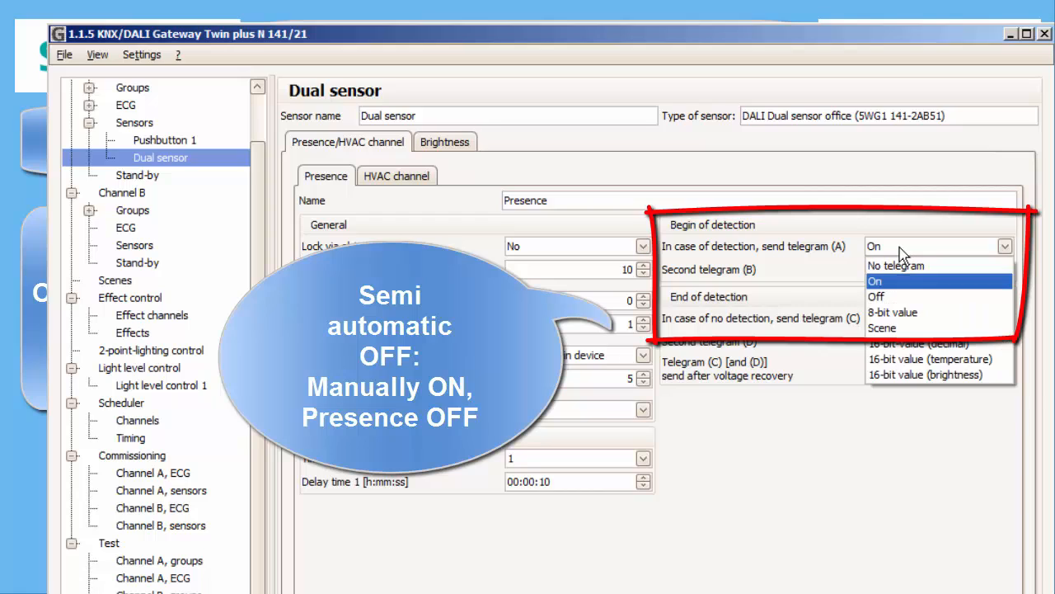
pyautogui.click(901, 265)
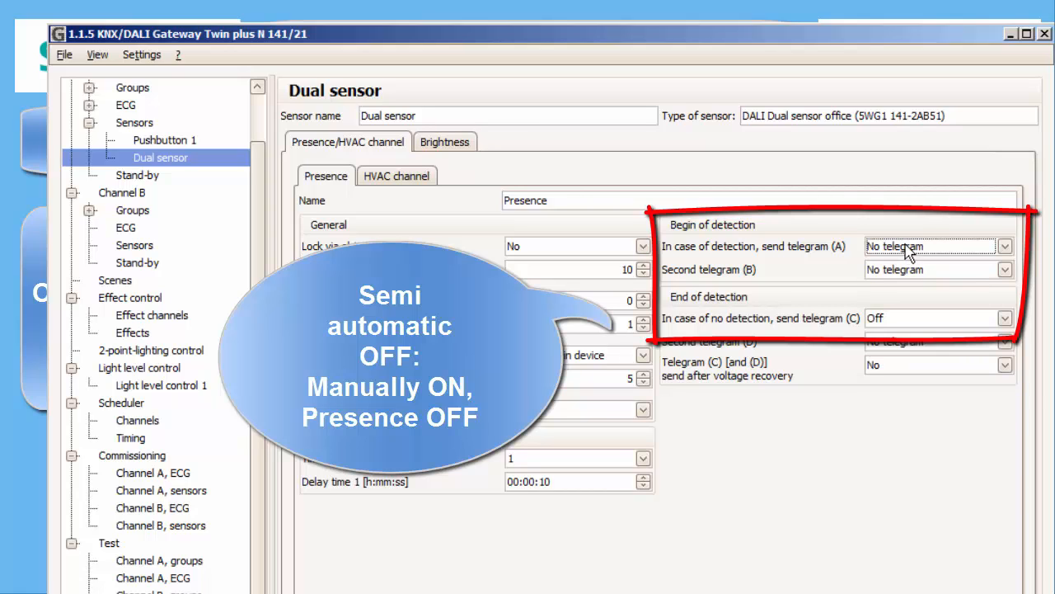
# Step: Set the begin-of-detection telegram (A) to On and the end-of-detection telegram (C) to No telegram
pyautogui.click(905, 247)
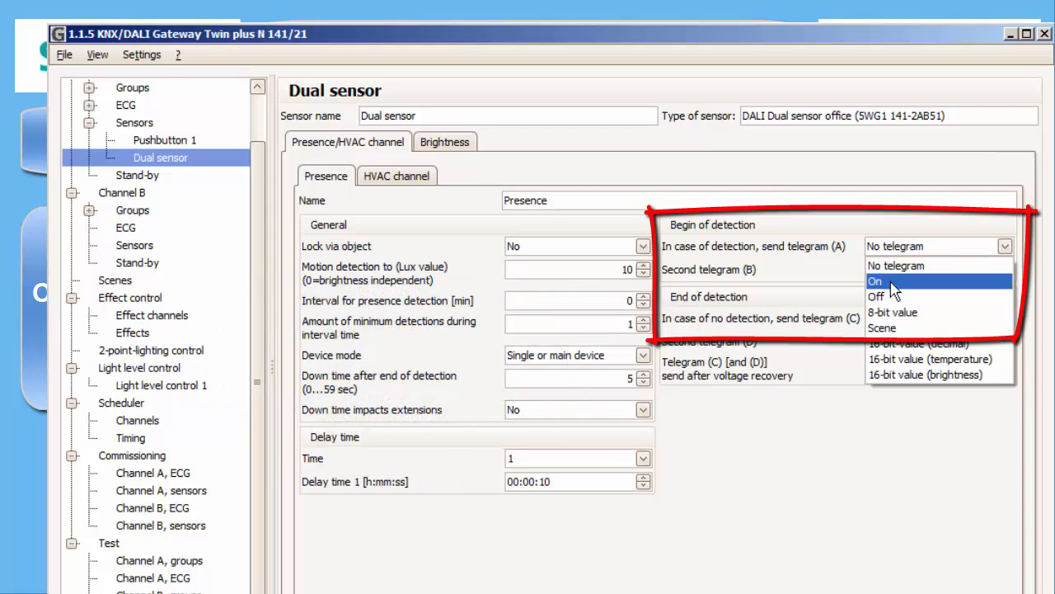
pyautogui.click(891, 282)
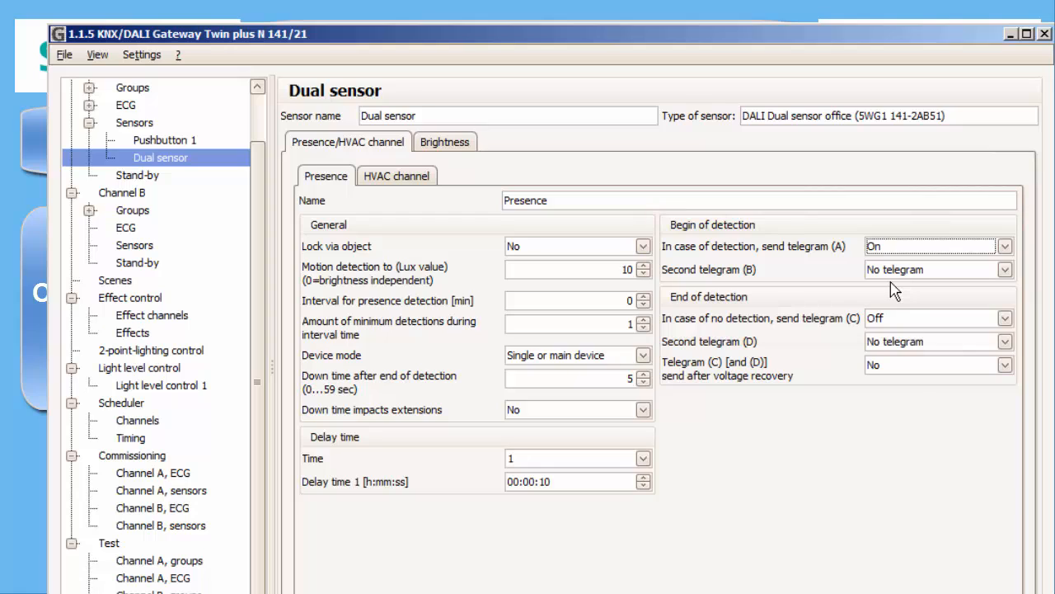
pyautogui.click(895, 323)
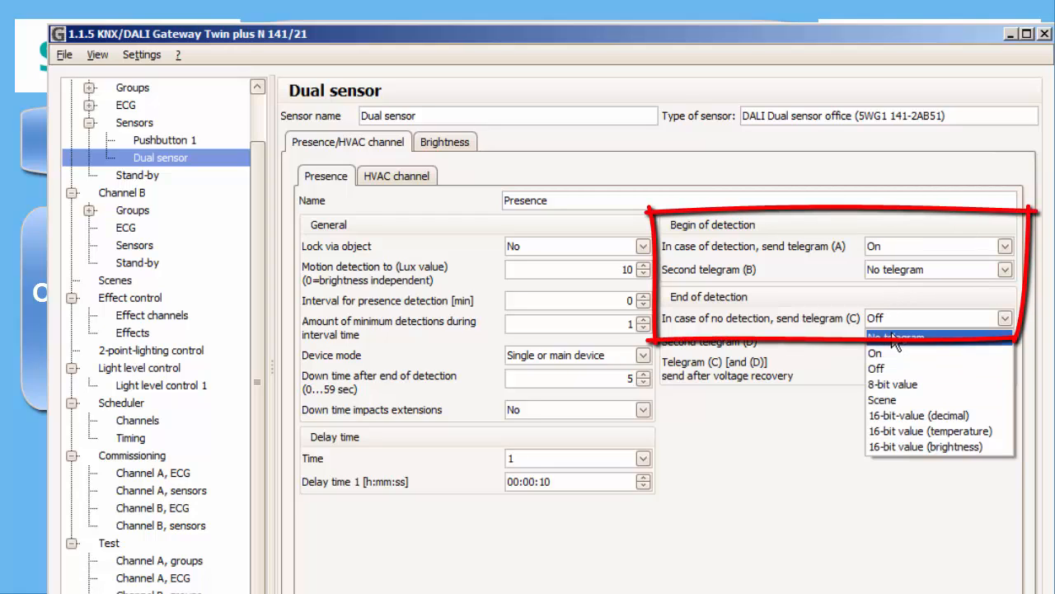
pyautogui.click(893, 338)
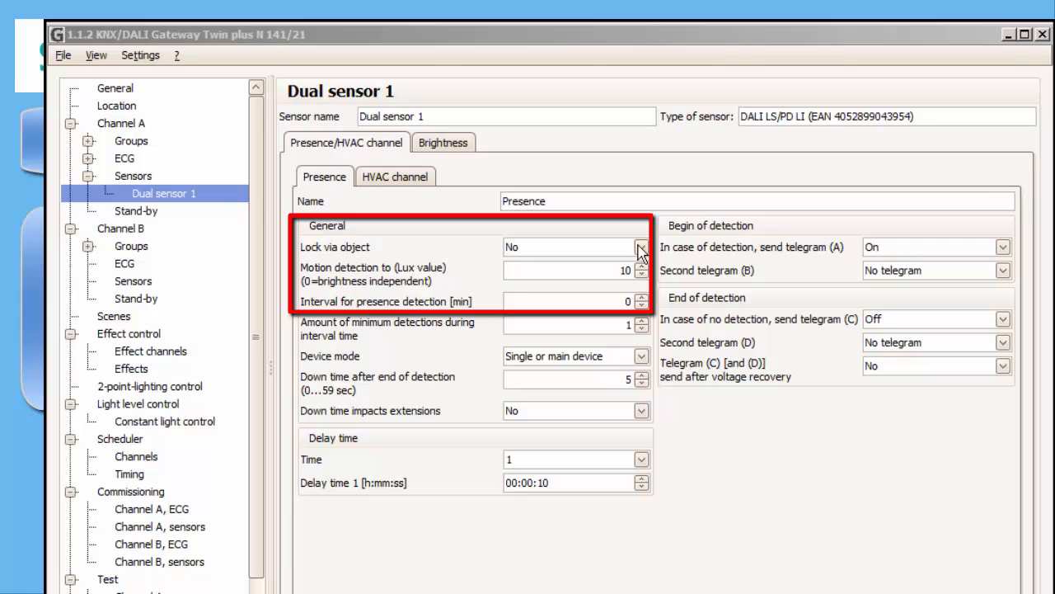
# Step: Lock the Presence channel via object with "Yes, if lock object = 1" and set its motion detection threshold to 16 Lux
pyautogui.click(620, 262)
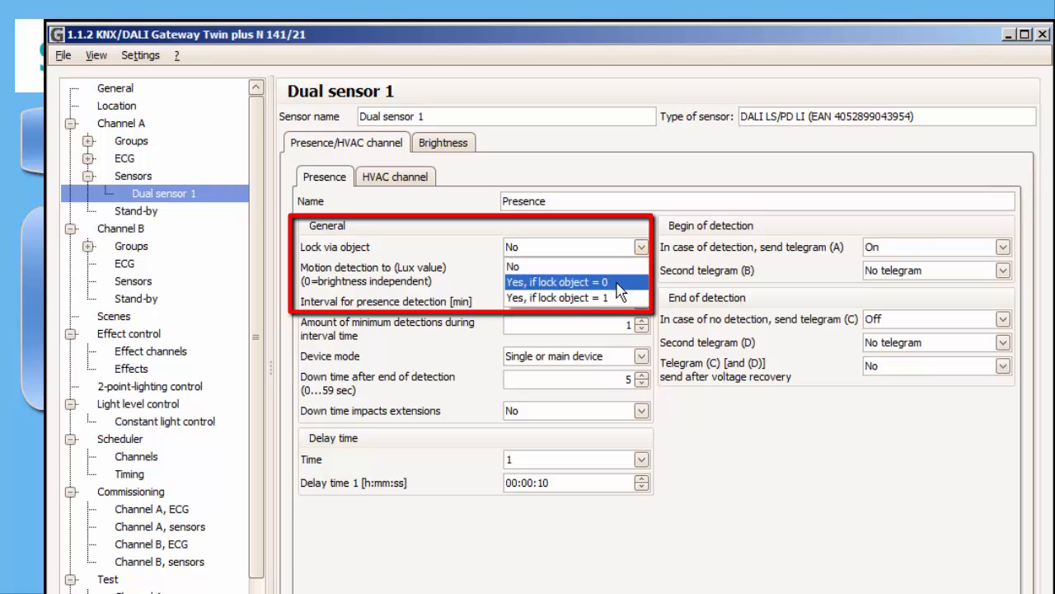
pyautogui.click(613, 298)
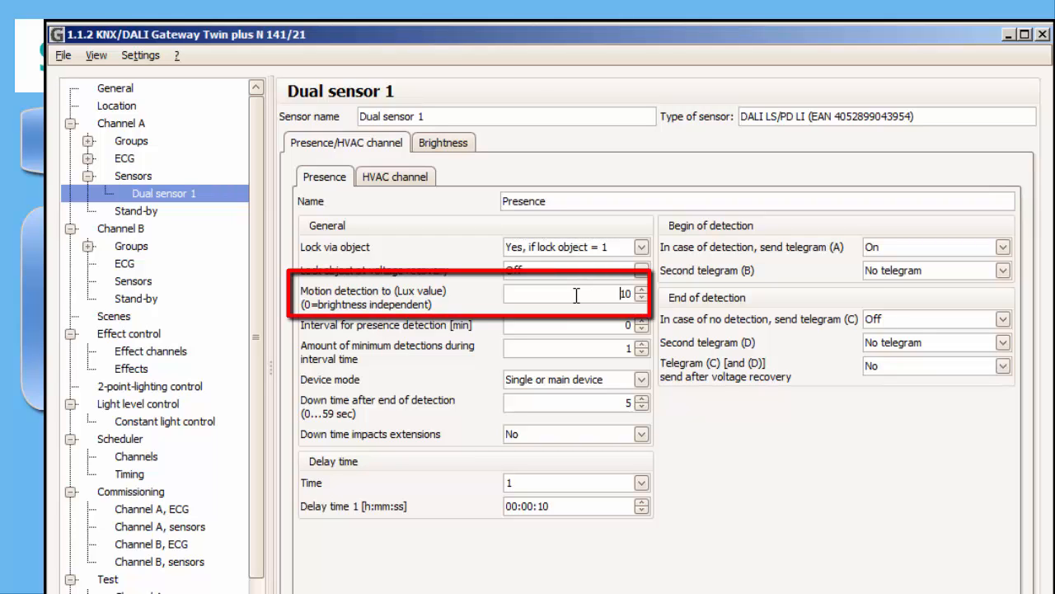
pyautogui.moveTo(601, 294); pyautogui.dragTo(630, 294)
pyautogui.click(639, 290)
pyautogui.click(640, 290)
pyautogui.click(640, 290)
pyautogui.click(639, 290)
pyautogui.click(639, 291)
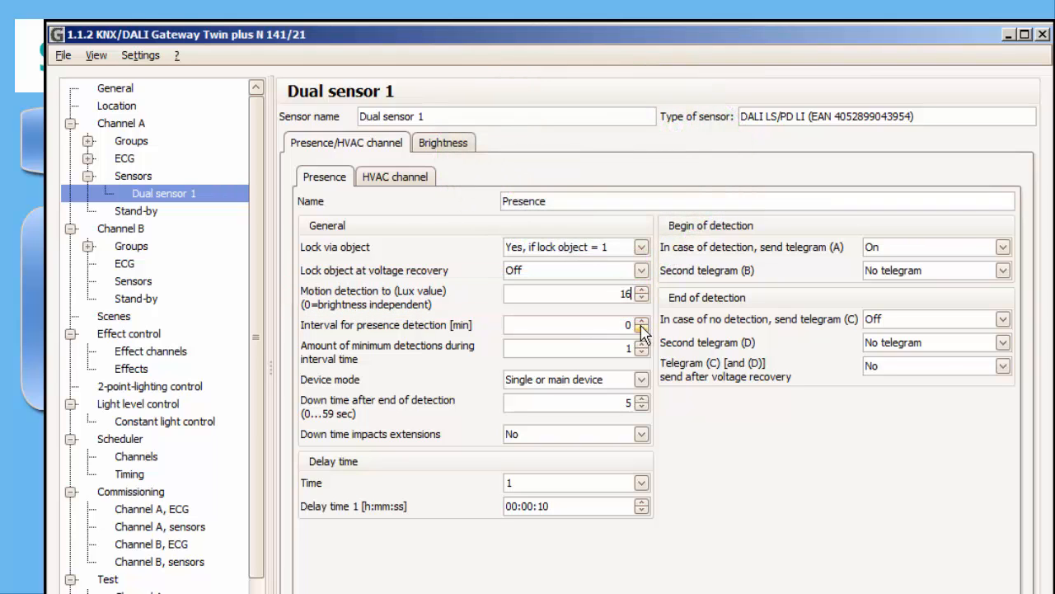
# Step: Set the presence detection interval to 2 min and the minimum detections during that interval to 5
pyautogui.click(642, 321)
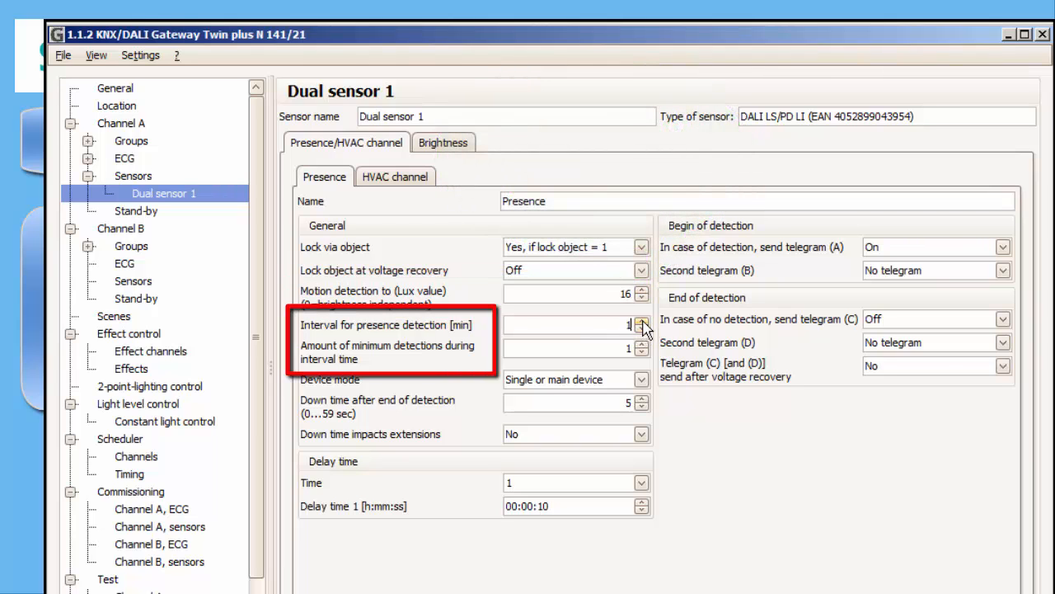
pyautogui.click(642, 322)
pyautogui.click(641, 346)
pyautogui.click(642, 346)
pyautogui.click(642, 346)
pyautogui.moveTo(612, 323); pyautogui.dragTo(641, 348)
pyautogui.click(622, 345)
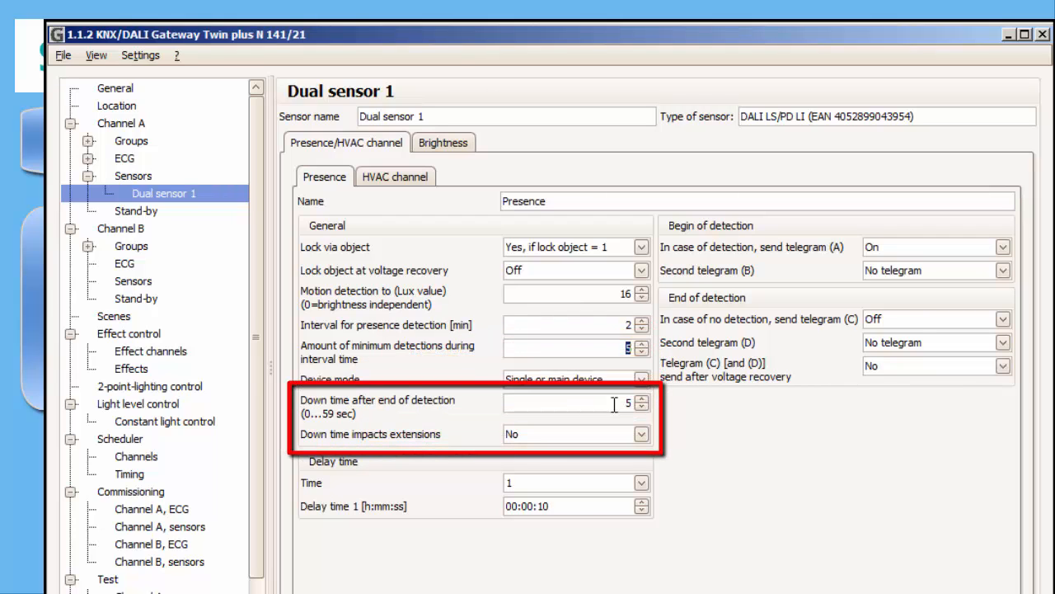
# Step: Try a shorter down time after end of detection, and return it to 5 seconds
pyautogui.moveTo(614, 405); pyautogui.dragTo(645, 404)
pyautogui.click(642, 407)
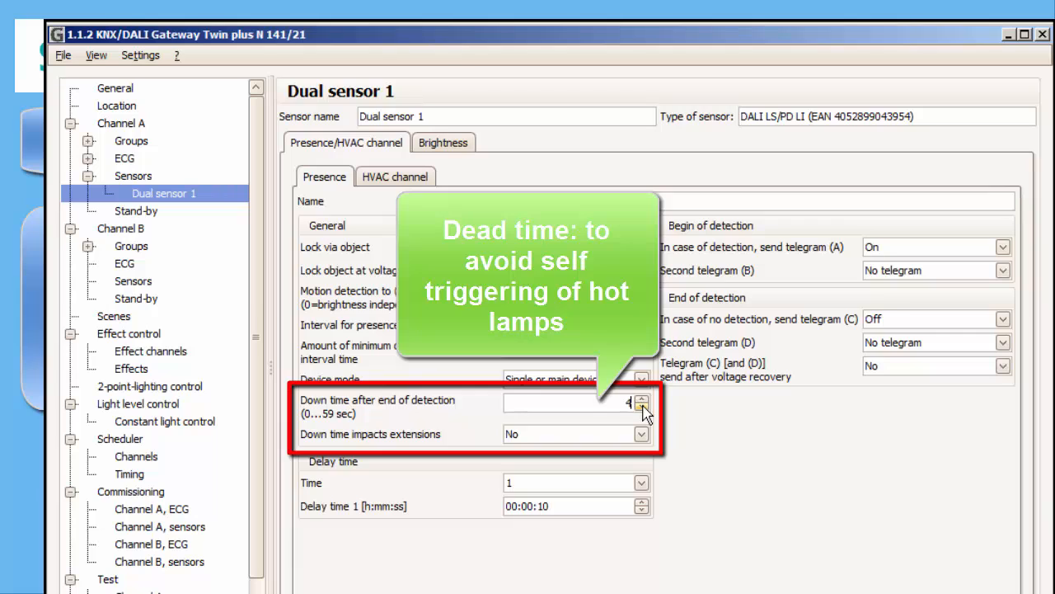
pyautogui.click(642, 407)
pyautogui.click(642, 399)
pyautogui.click(642, 399)
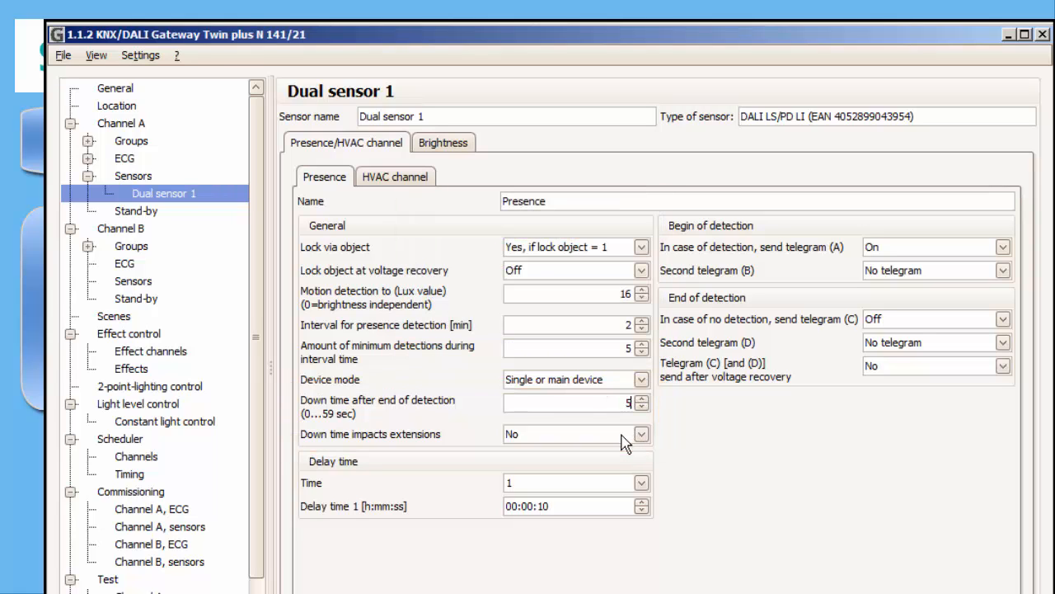
# Step: Use 2 delay times for the Presence channel and set Delay time 1 to 01:00:10
pyautogui.click(642, 485)
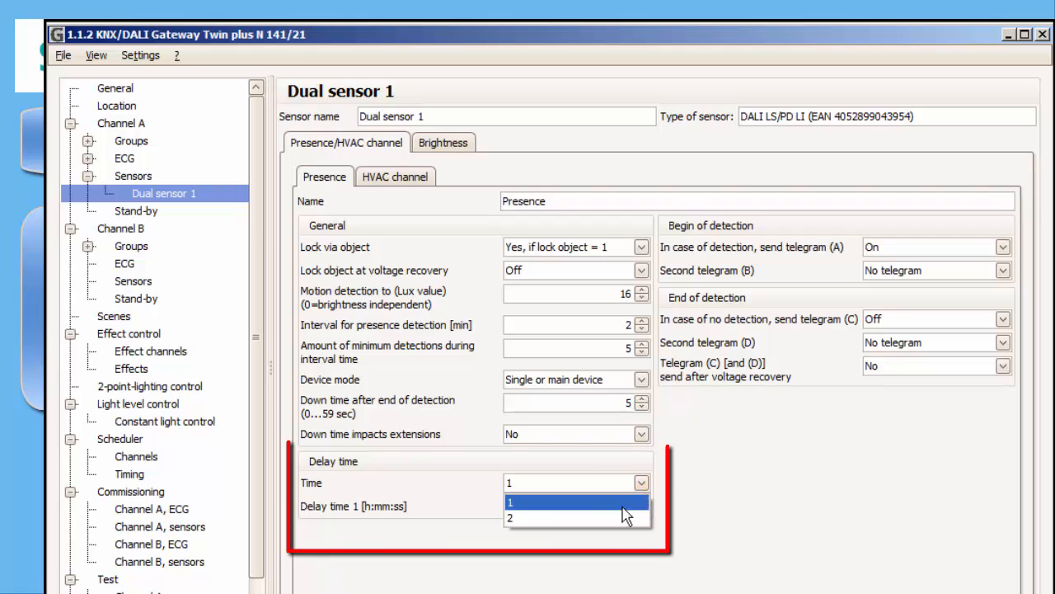
pyautogui.click(629, 511)
pyautogui.click(641, 502)
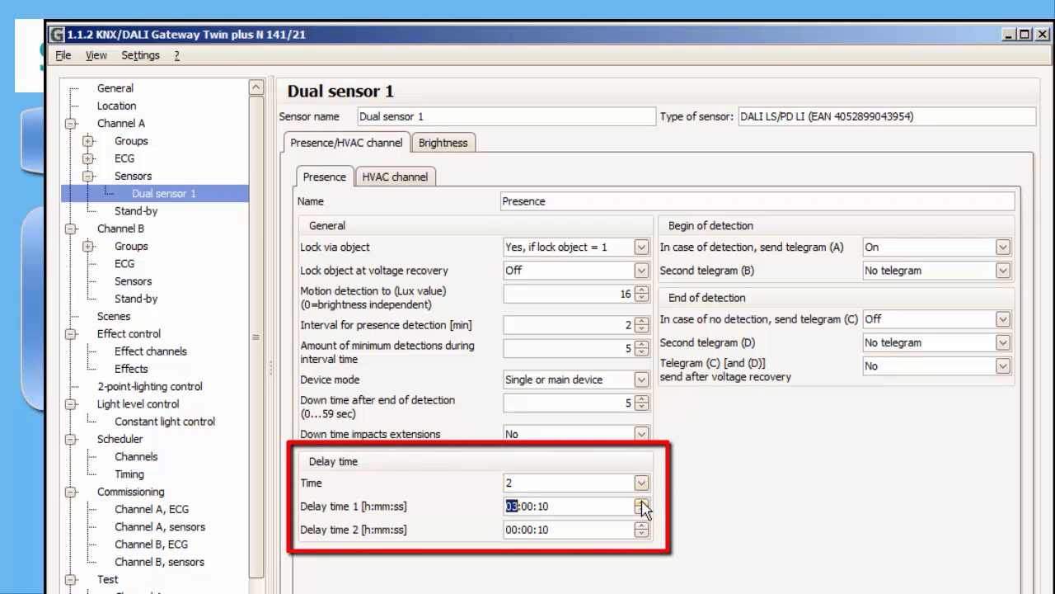
pyautogui.click(642, 502)
pyautogui.click(641, 510)
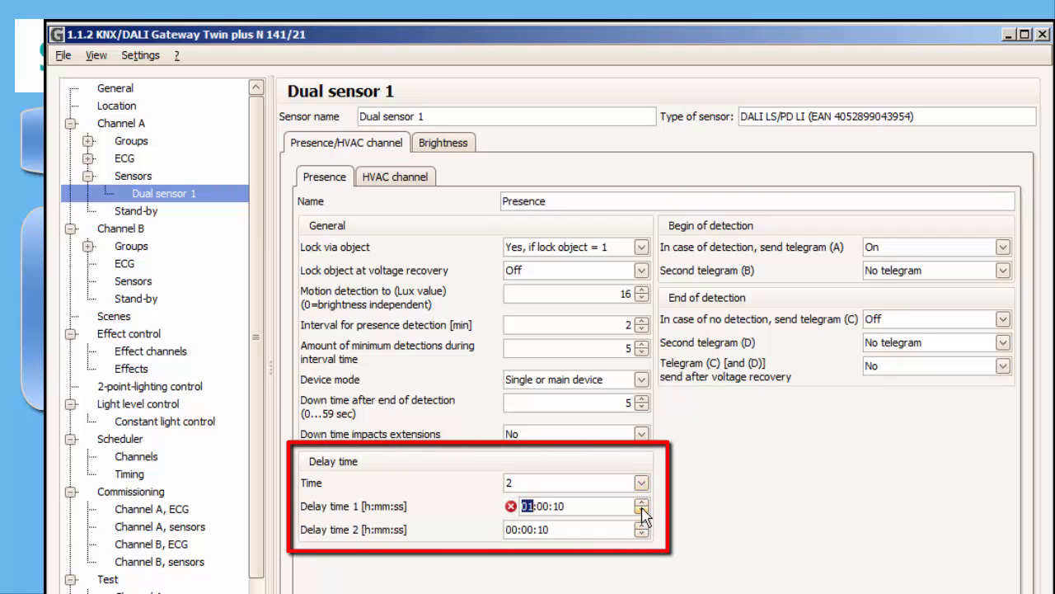
pyautogui.click(641, 510)
# Step: Try changing the hours of Delay time 2, and return it to 00:00:10
pyautogui.click(641, 528)
pyautogui.click(642, 528)
pyautogui.click(641, 533)
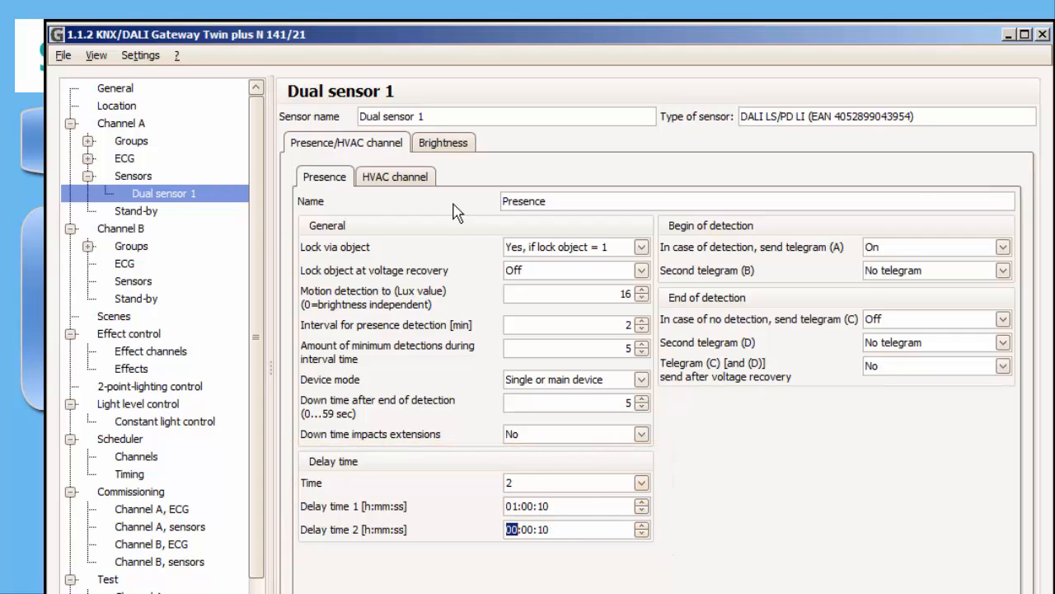
# Step: Set the adjustment factor in Dual sensor 1's Brightness settings to 3.6
pyautogui.click(434, 146)
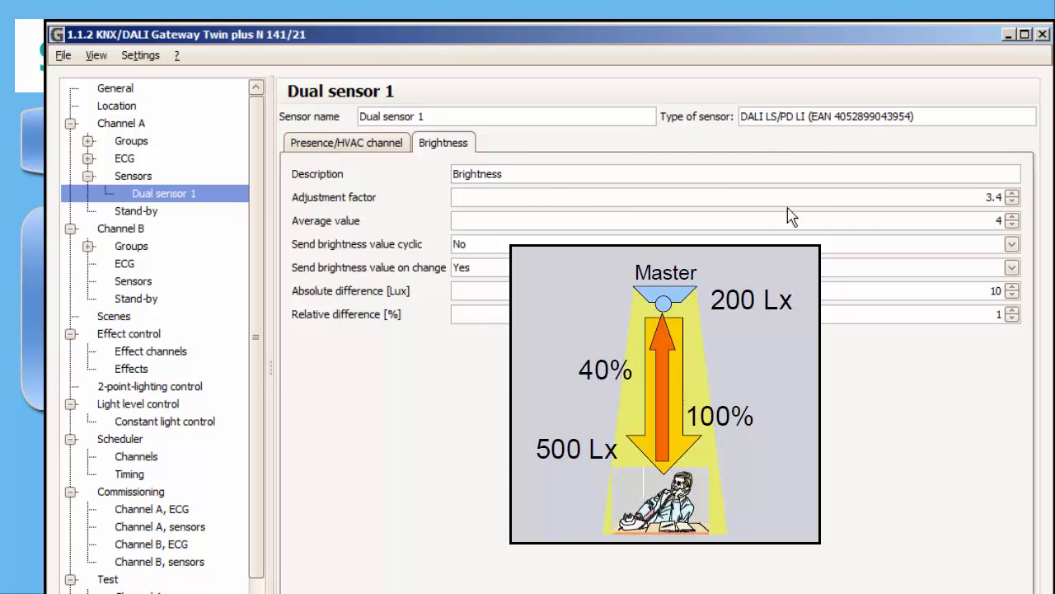
pyautogui.click(1013, 194)
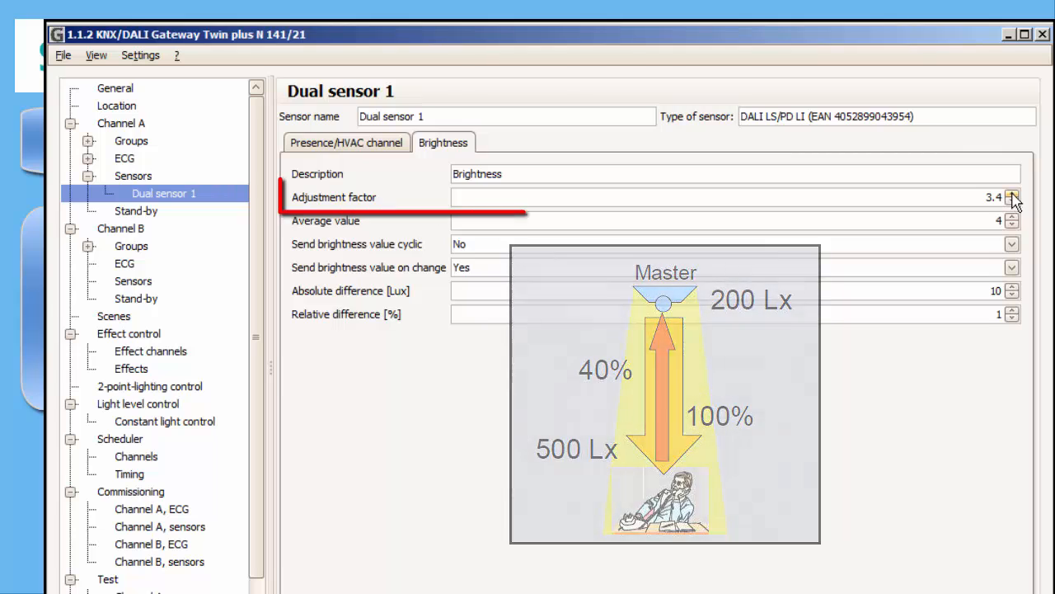
pyautogui.click(1012, 196)
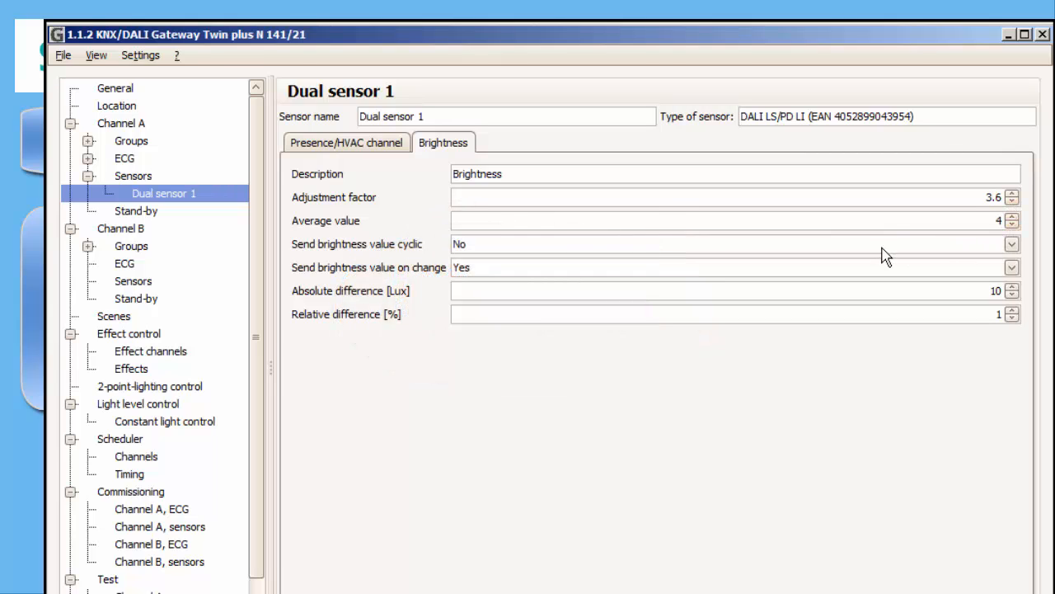
# Step: Enable cyclic sending of the brightness value every 01:04 and keep sending on change set to Yes
pyautogui.click(1013, 245)
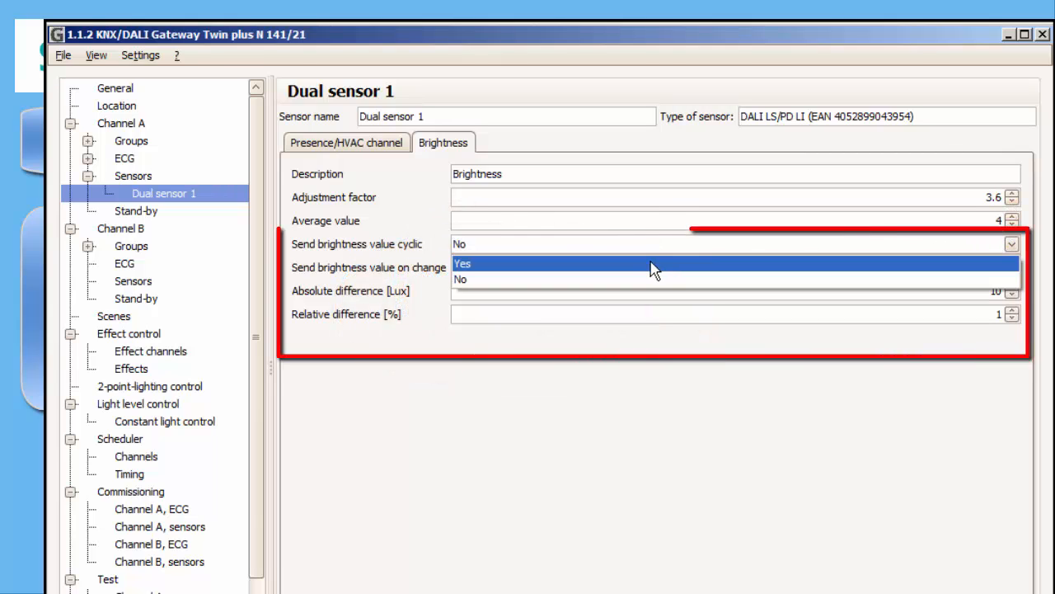
pyautogui.click(649, 268)
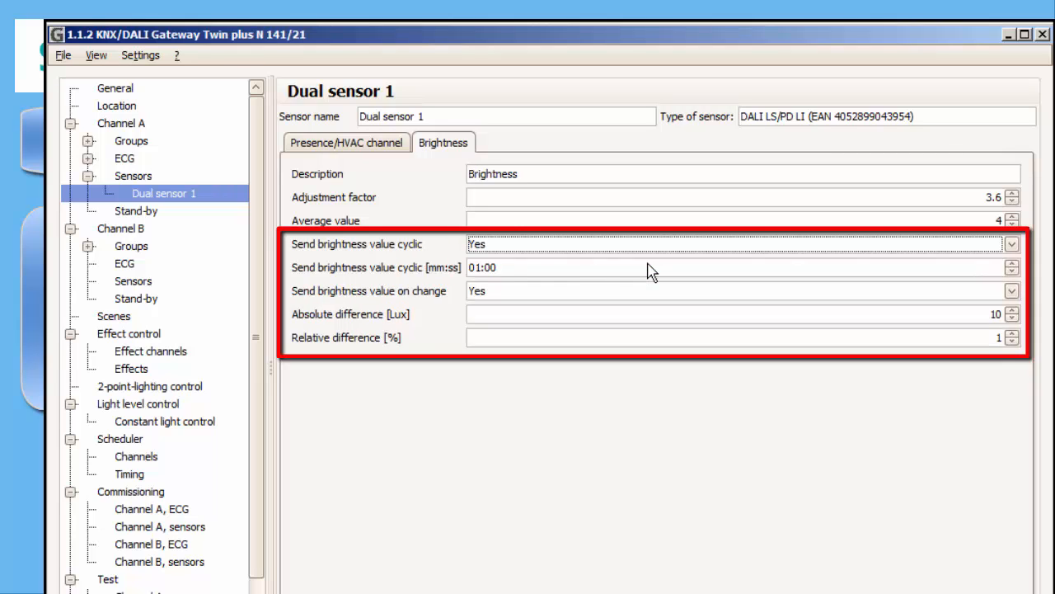
pyautogui.doubleClick(491, 267)
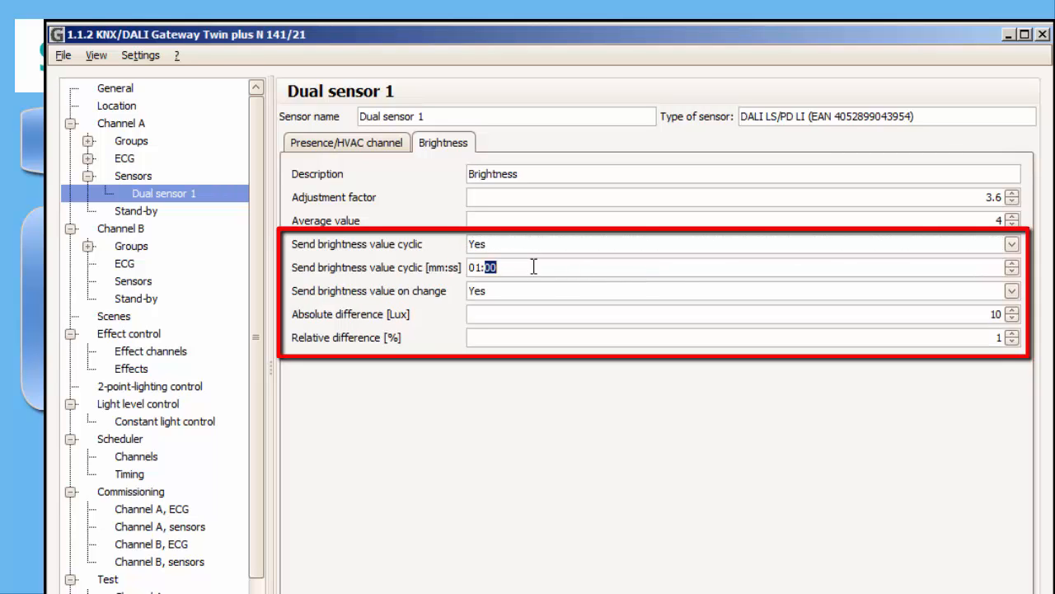
pyautogui.click(1013, 263)
pyautogui.click(1013, 264)
pyautogui.click(1012, 264)
pyautogui.click(1013, 264)
pyautogui.click(488, 294)
pyautogui.click(490, 297)
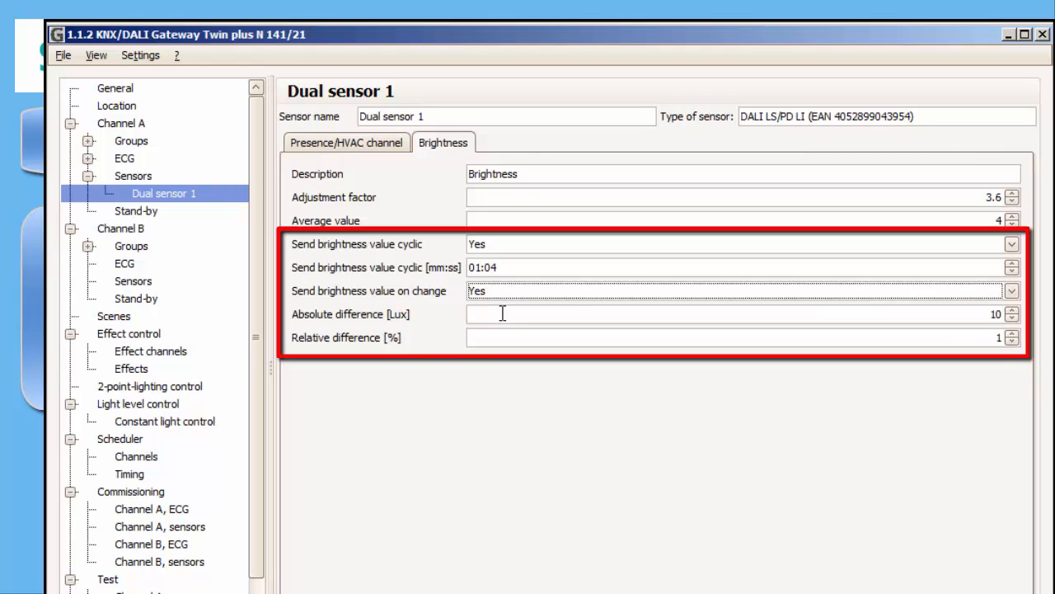
# Step: Lower the absolute brightness difference for sending on change to 7 Lux
pyautogui.click(892, 315)
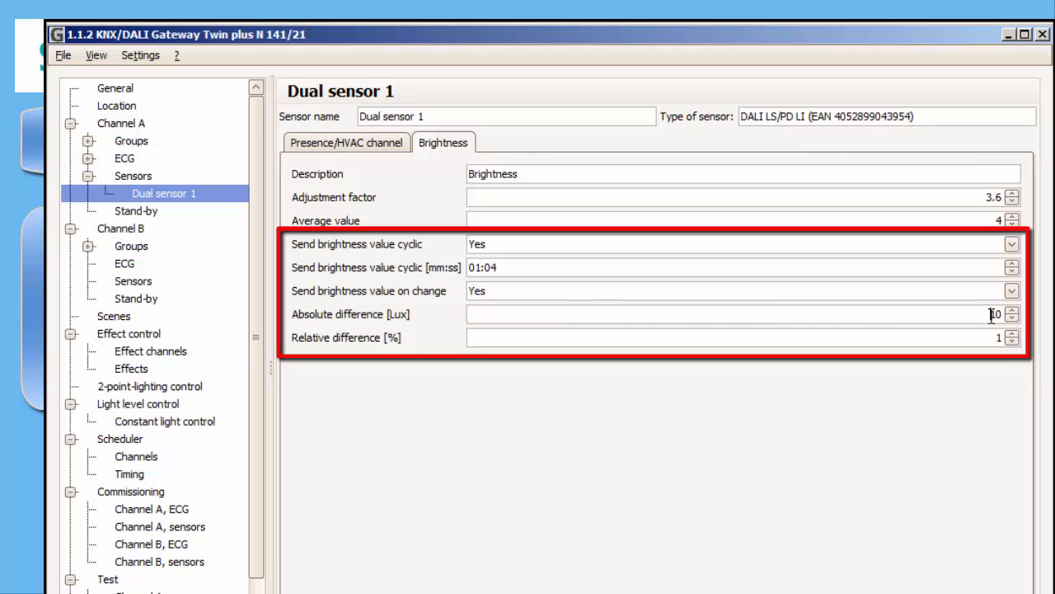
pyautogui.click(1012, 318)
pyautogui.click(1011, 318)
pyautogui.click(1012, 319)
# Step: Set the relative brightness difference to 5 % and the absolute difference to 20 Lux
pyautogui.click(943, 338)
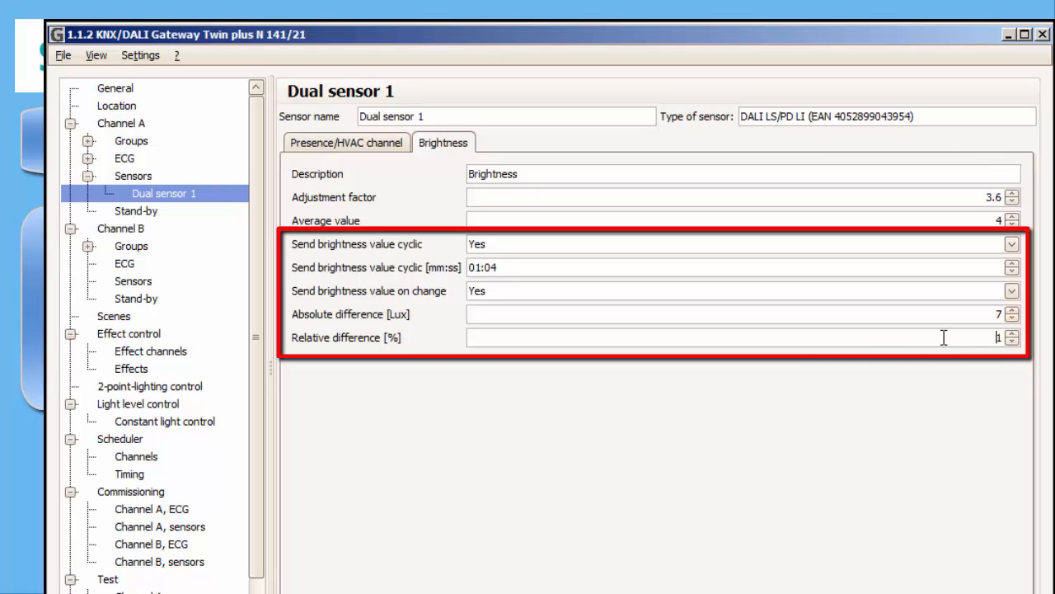
pyautogui.click(1012, 333)
pyautogui.click(1011, 333)
pyautogui.click(1011, 333)
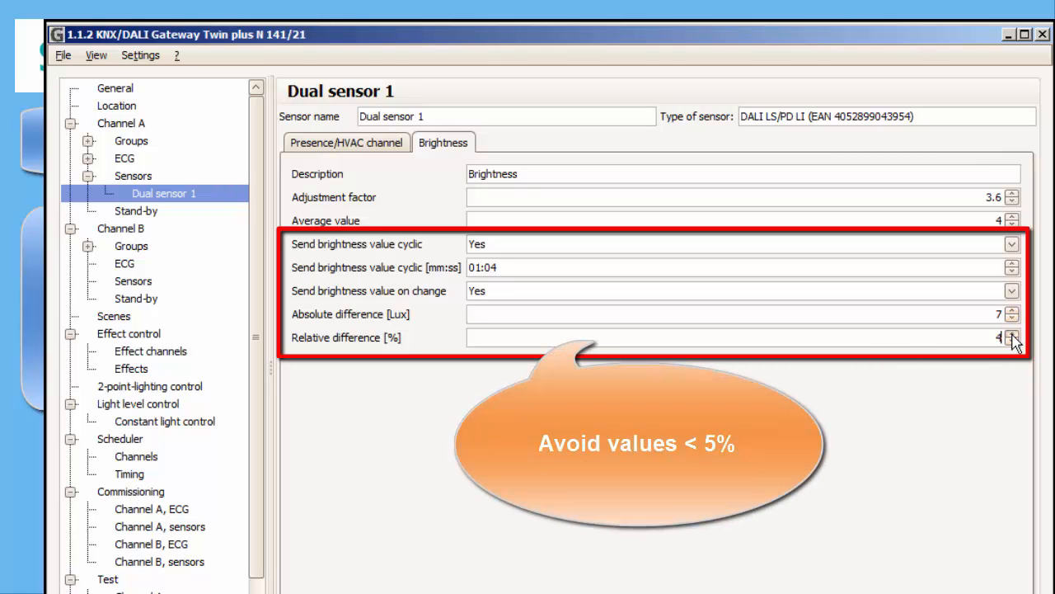
pyautogui.click(1012, 333)
pyautogui.moveTo(982, 314); pyautogui.dragTo(1008, 314)
pyautogui.write('20')
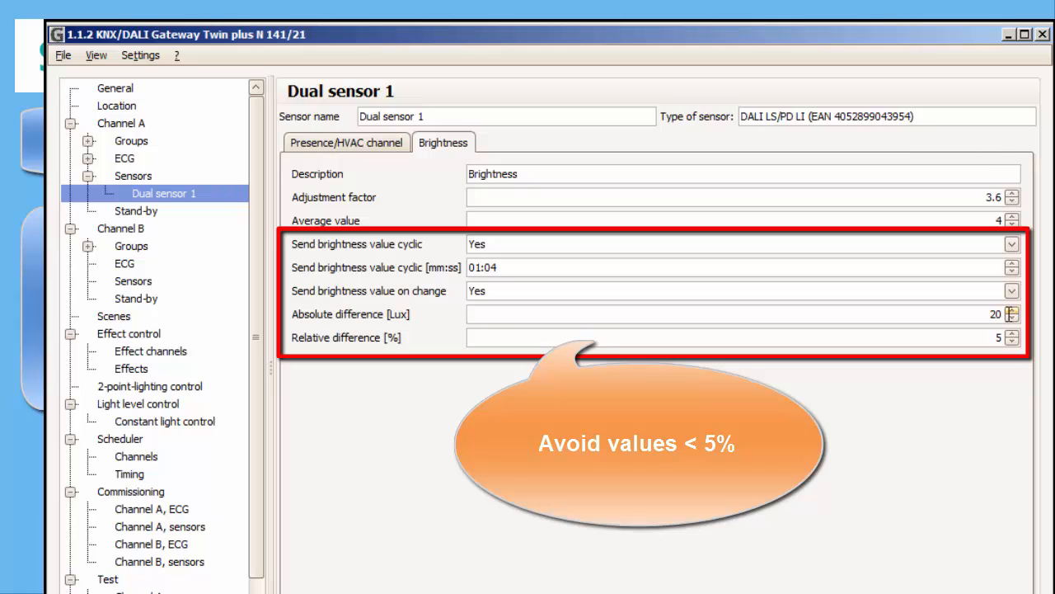